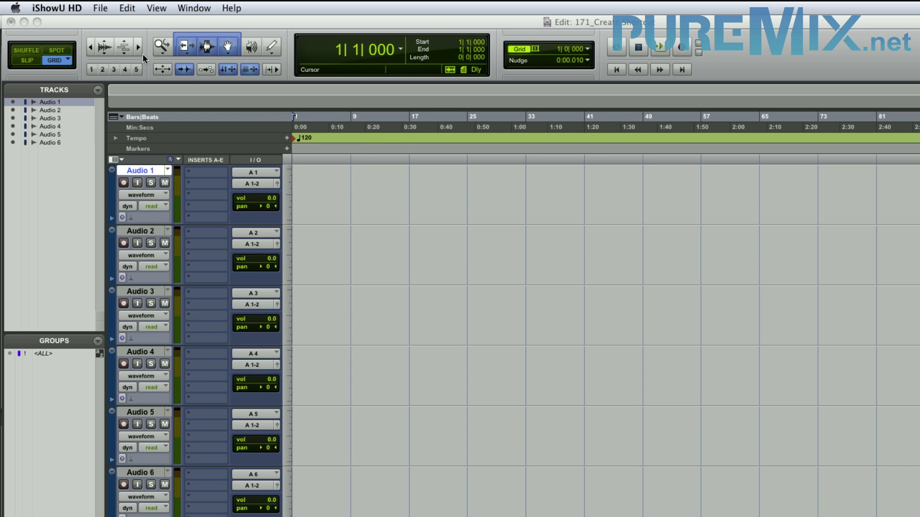
# Open System Preferences to the Keyboard pane's Keyboard Shortcuts tab and reposition the window.
pyautogui.click(16, 9)
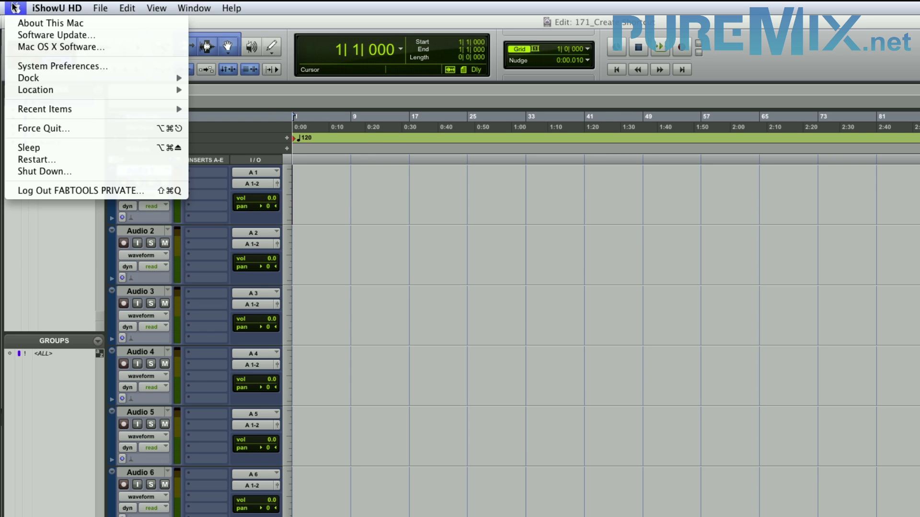
pyautogui.click(50, 66)
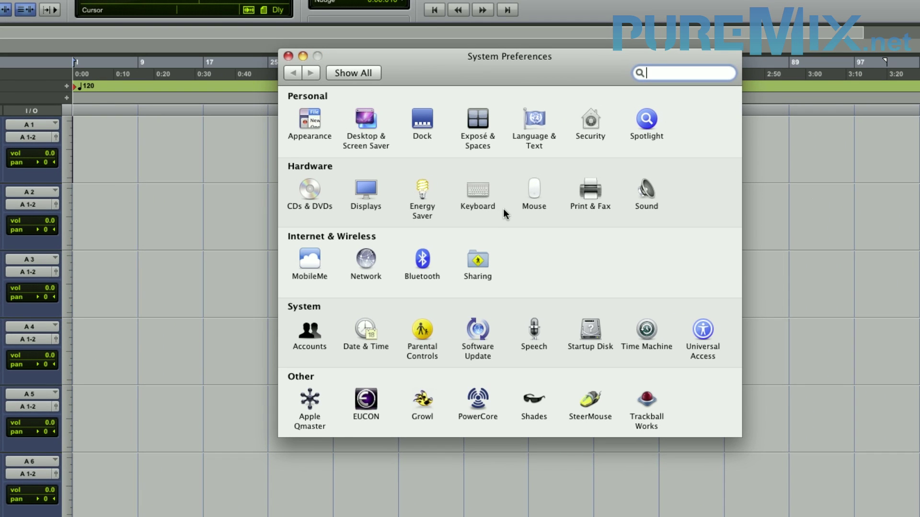
pyautogui.click(481, 191)
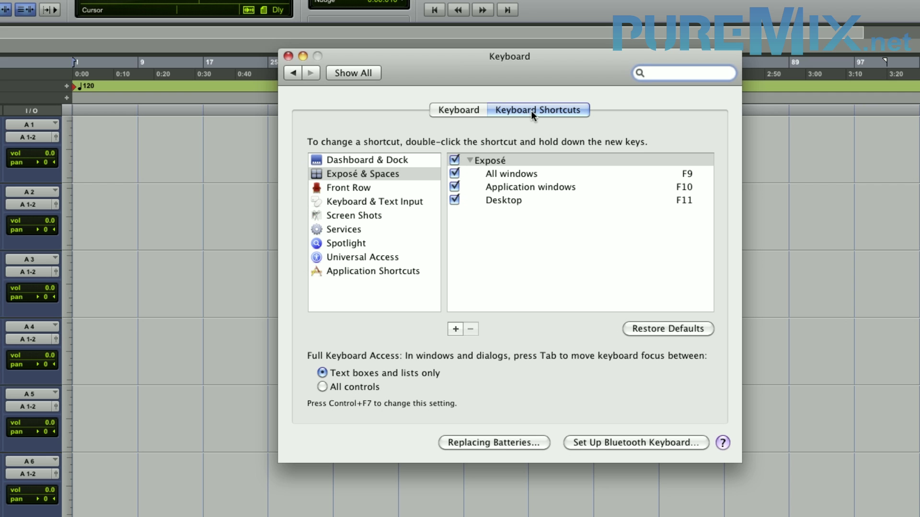
pyautogui.moveTo(542, 72); pyautogui.dragTo(580, 55)
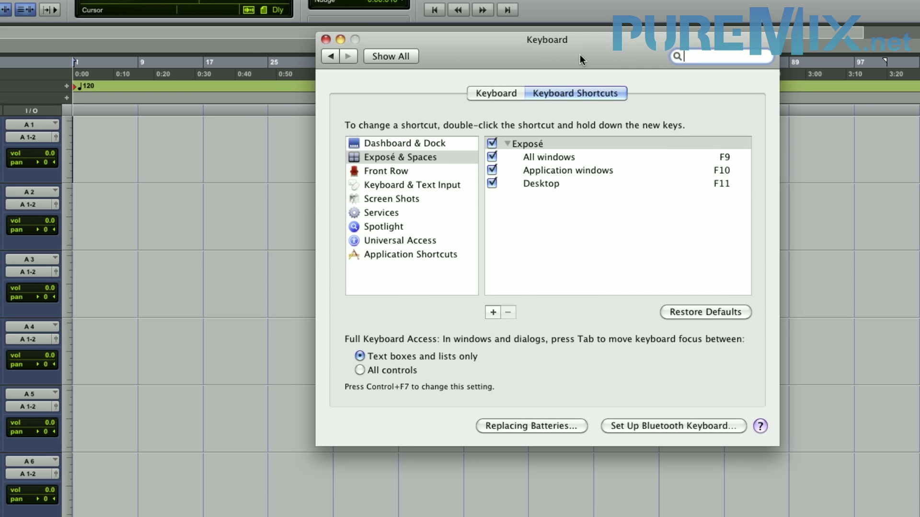
pyautogui.press('Tab')
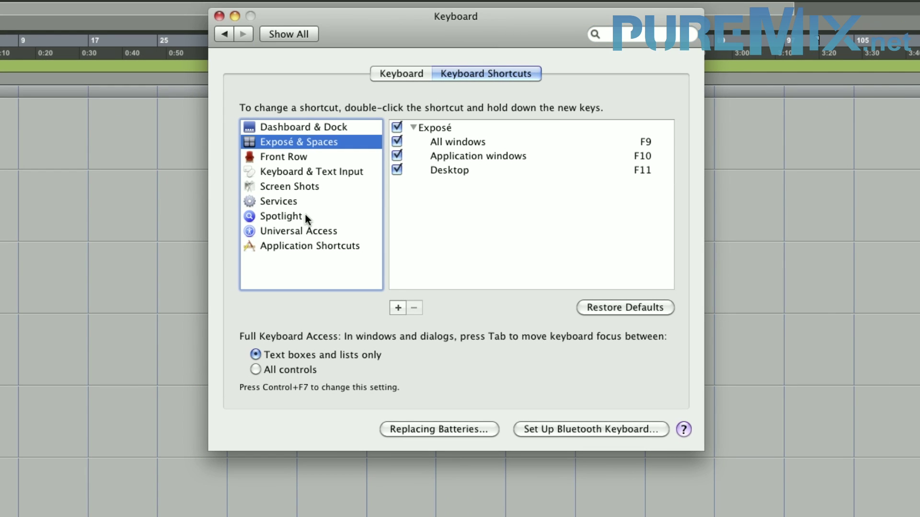
# Turn off the Spotlight 'Show Spotlight search field' and Application Shortcuts 'Show Help menu' shortcuts.
pyautogui.click(305, 215)
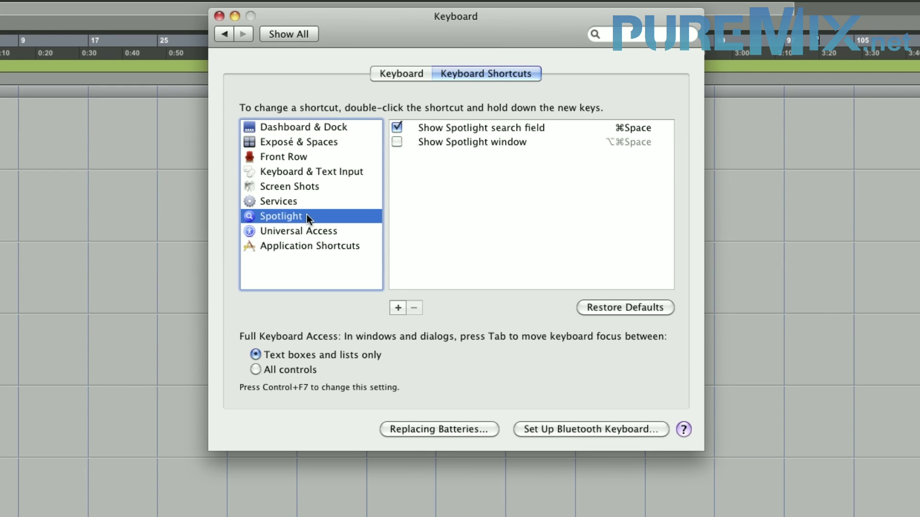
pyautogui.click(395, 128)
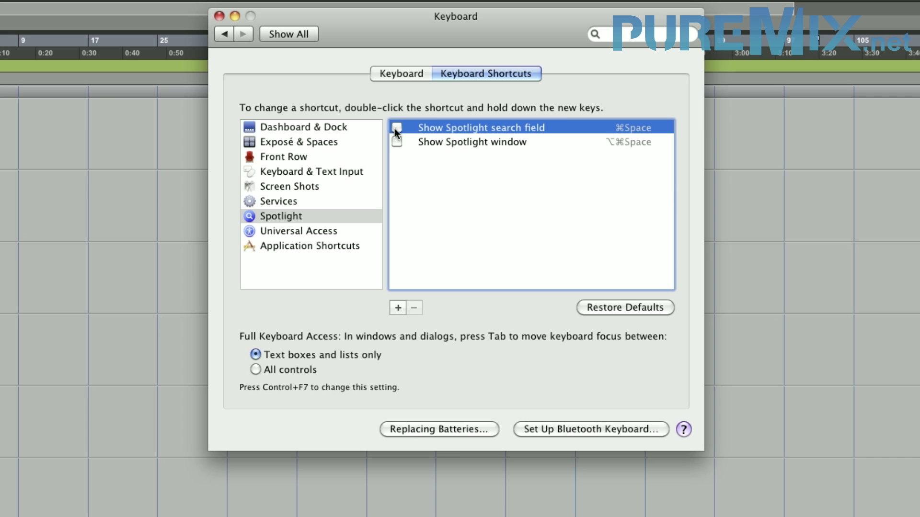
pyautogui.click(336, 244)
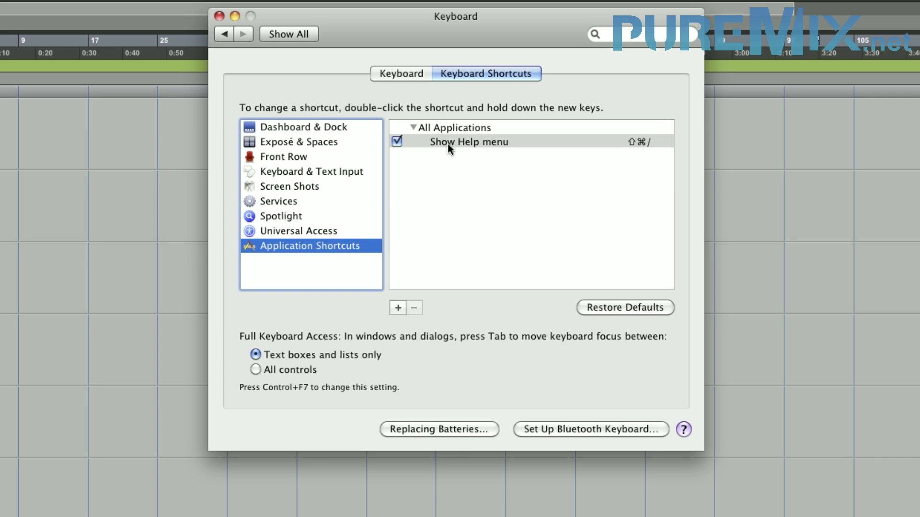
pyautogui.click(396, 141)
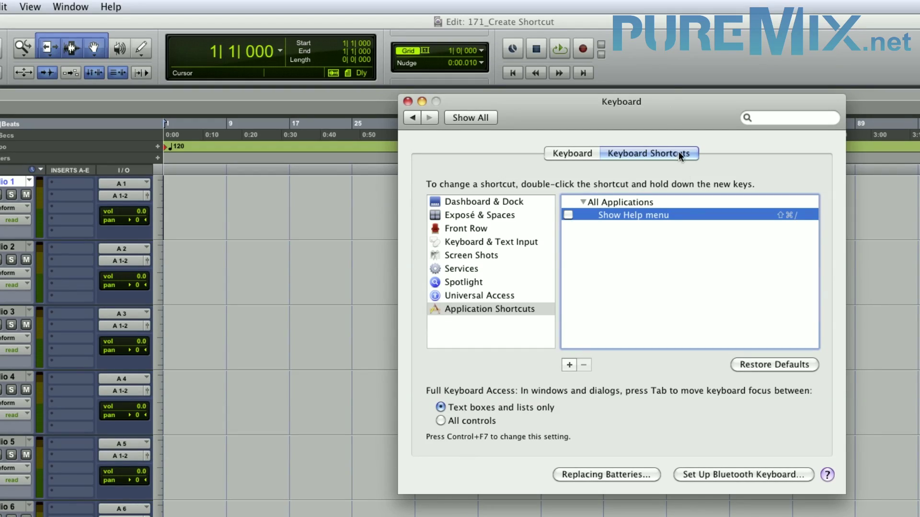
pyautogui.click(660, 53)
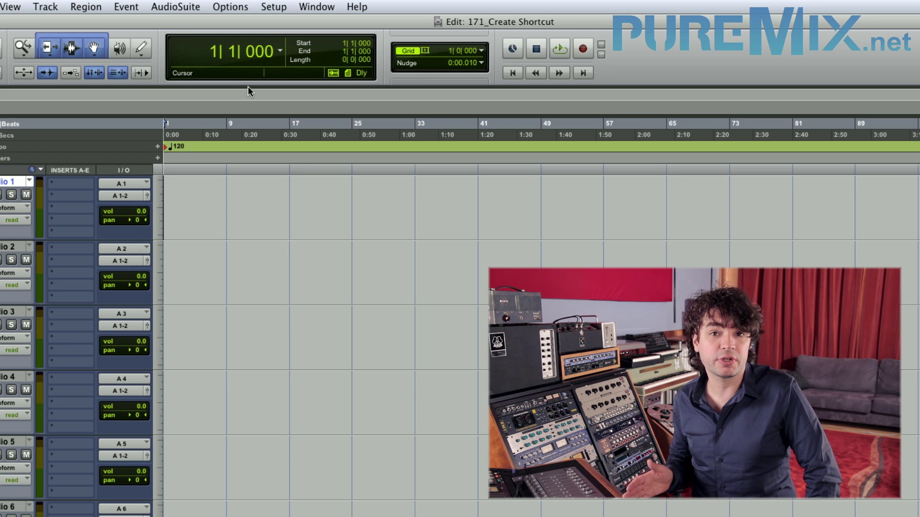
pyautogui.click(273, 6)
pyautogui.moveTo(317, 6)
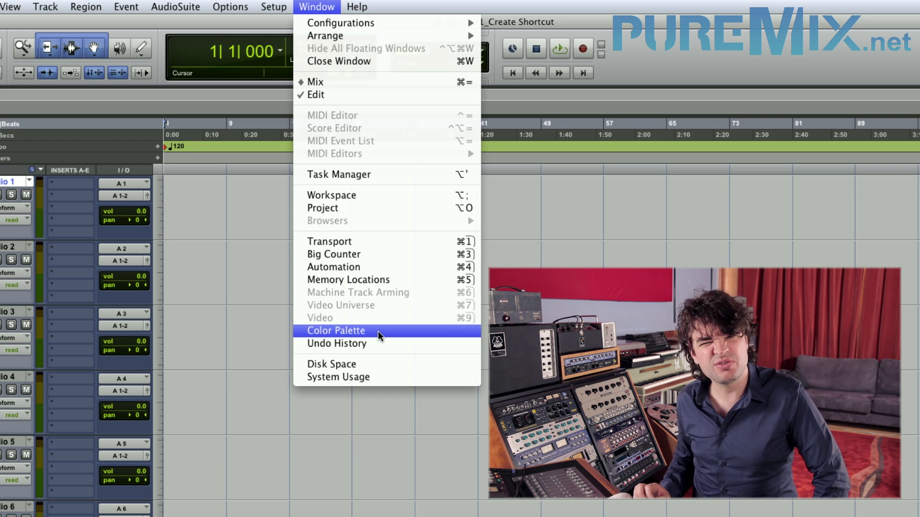
pyautogui.click(322, 9)
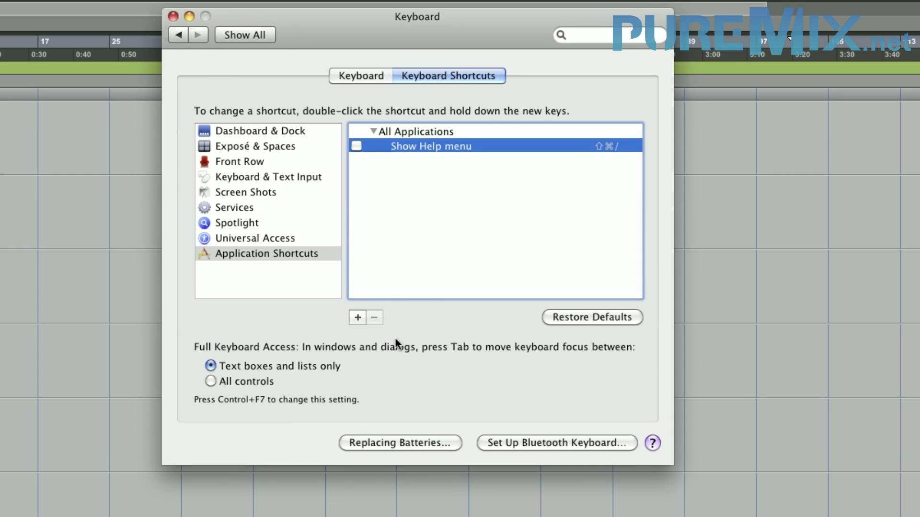
# Start a new application shortcut targeting the Pro Tools app in Applications > Digidesign > Pro Tools.
pyautogui.click(359, 318)
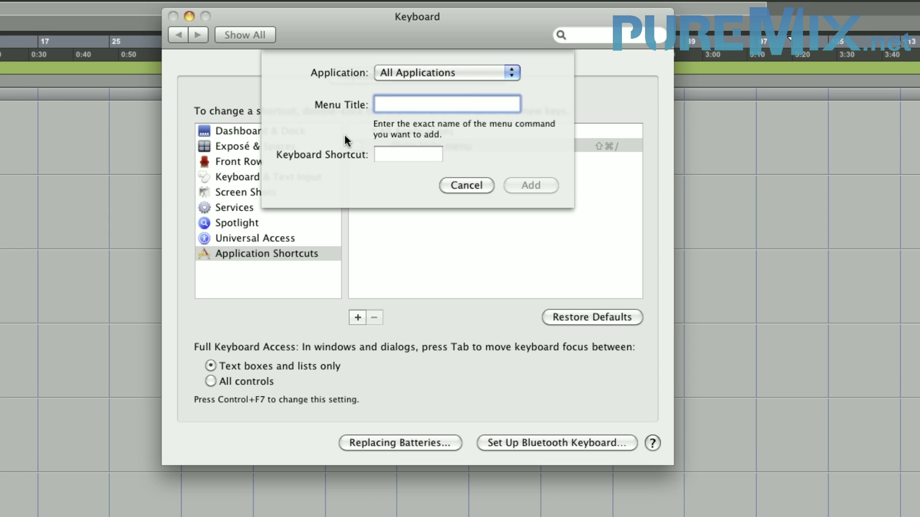
pyautogui.click(426, 75)
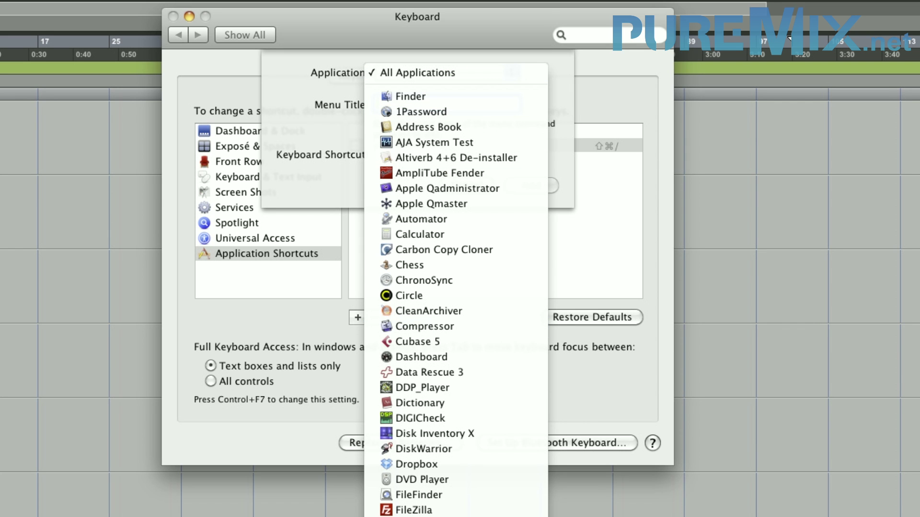
pyautogui.scroll(-5, 455, 287)
pyautogui.scroll(-10, 455, 287)
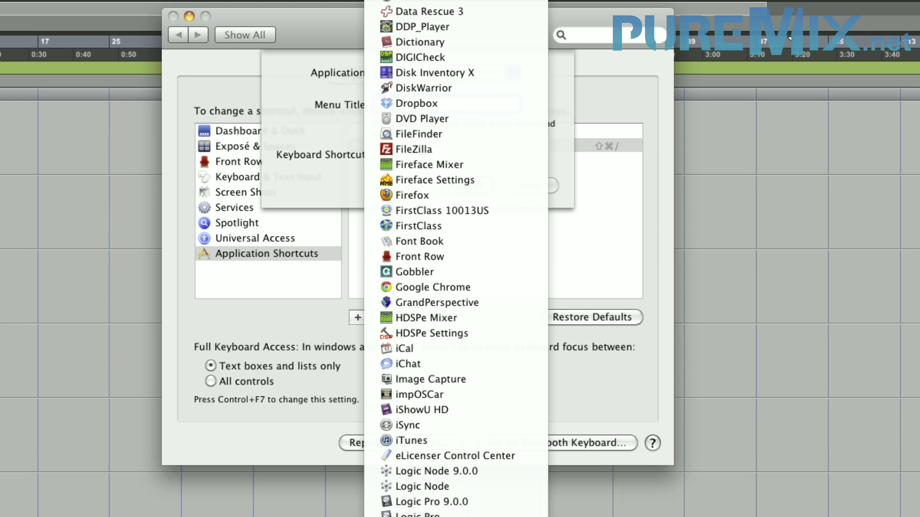
pyautogui.press('Return')
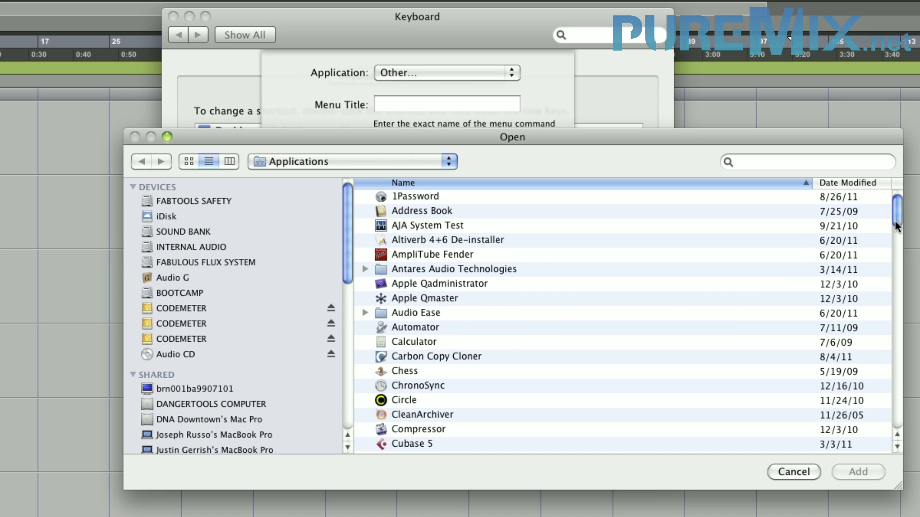
pyautogui.scroll(-4, 895, 226)
pyautogui.doubleClick(437, 375)
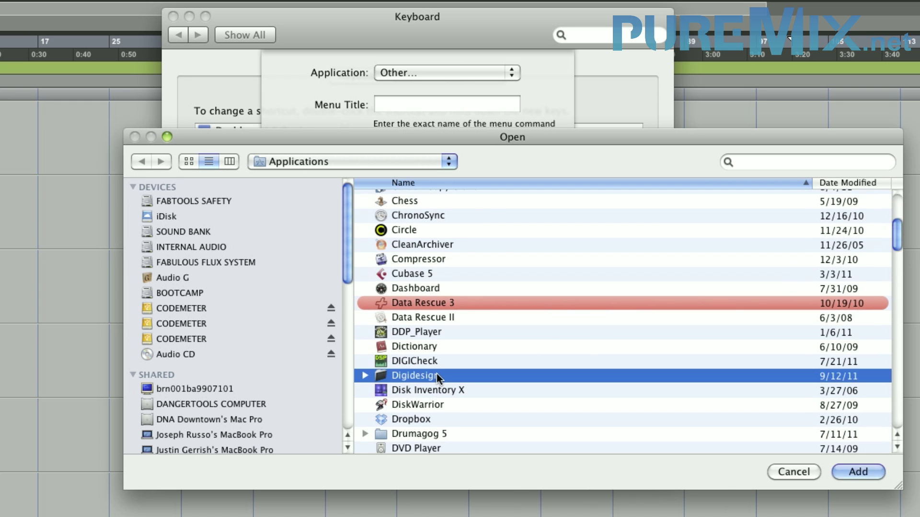
pyautogui.doubleClick(413, 238)
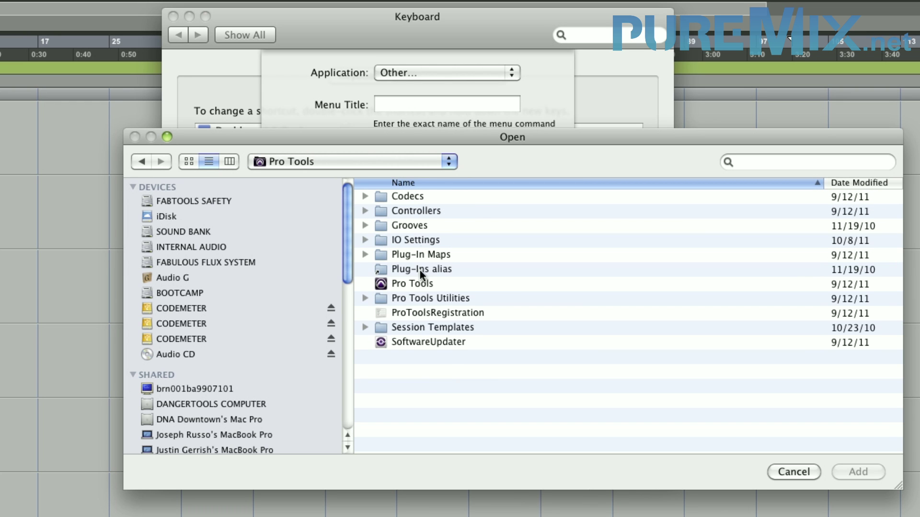
pyautogui.click(416, 283)
pyautogui.press('Return')
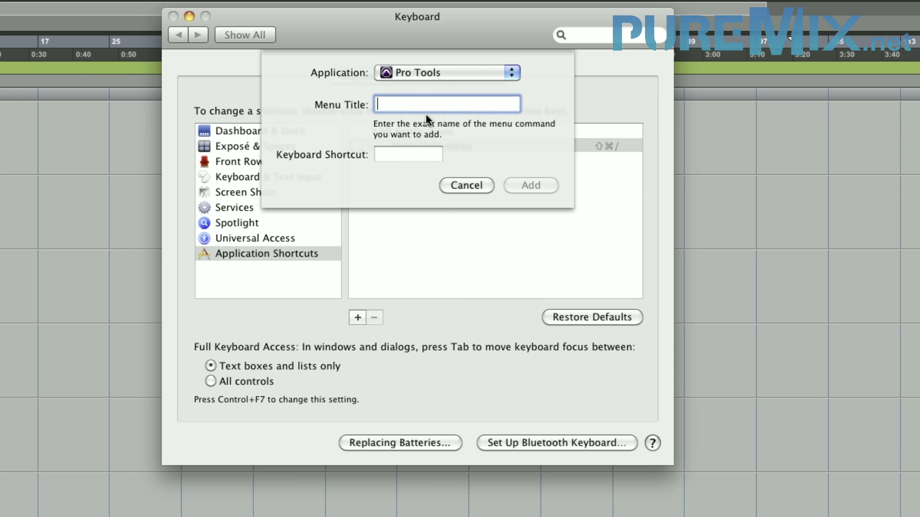
# Add menu title 'Color Palette' with shortcut Control-Option-Command-C, then hide System Preferences.
pyautogui.write('Color Palette')
pyautogui.press('Tab')
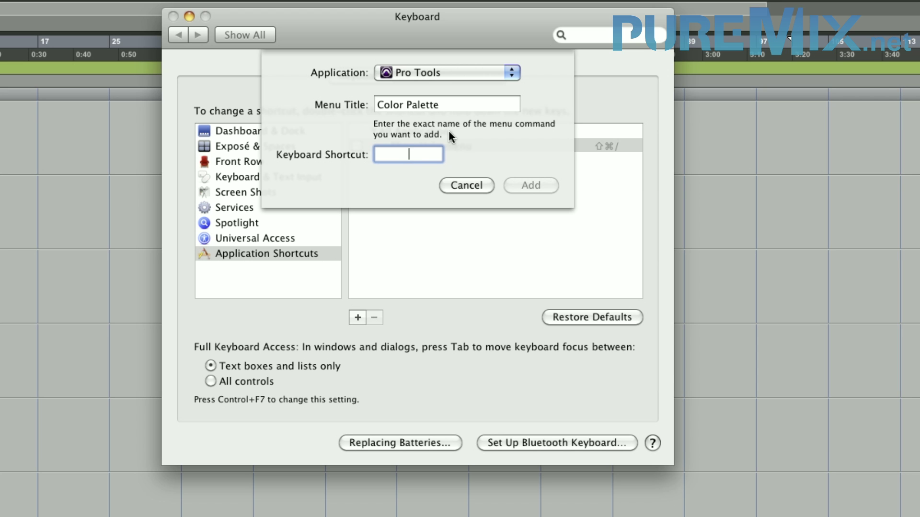
pyautogui.press('ctrl+alt+super+c')
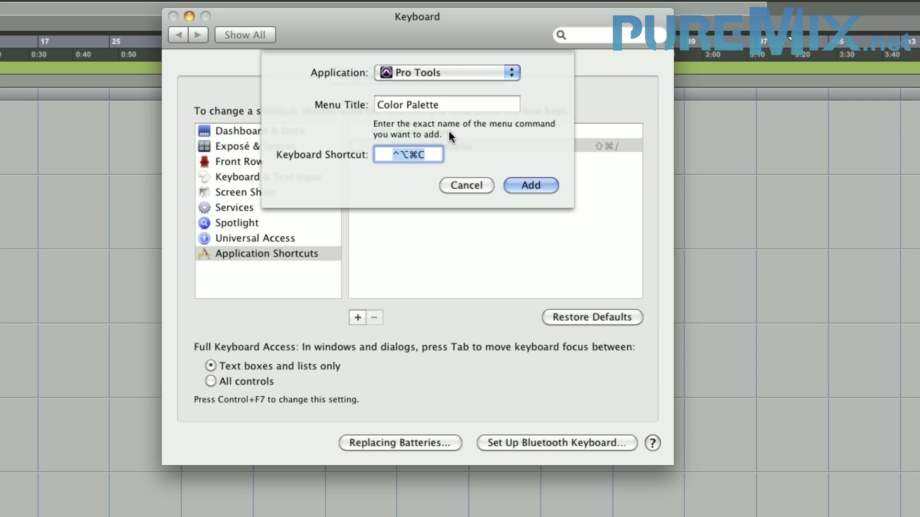
pyautogui.press('Return')
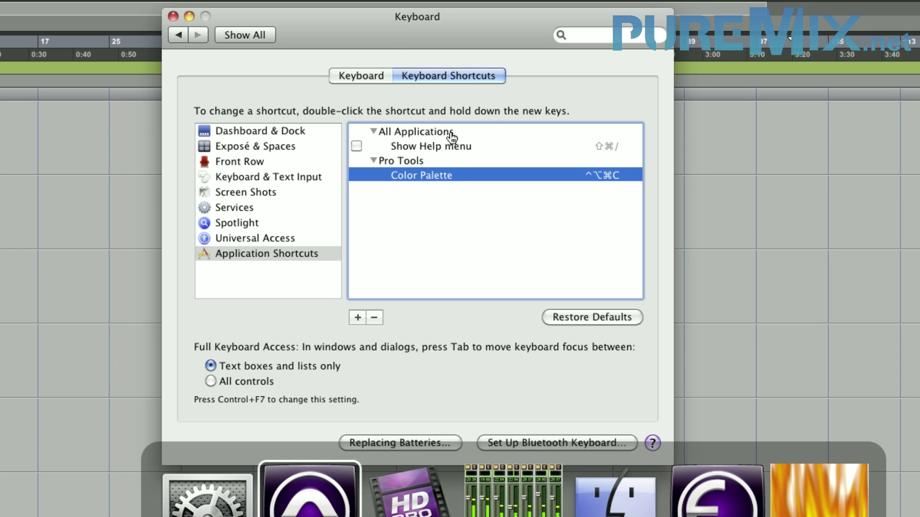
pyautogui.press('super+q')
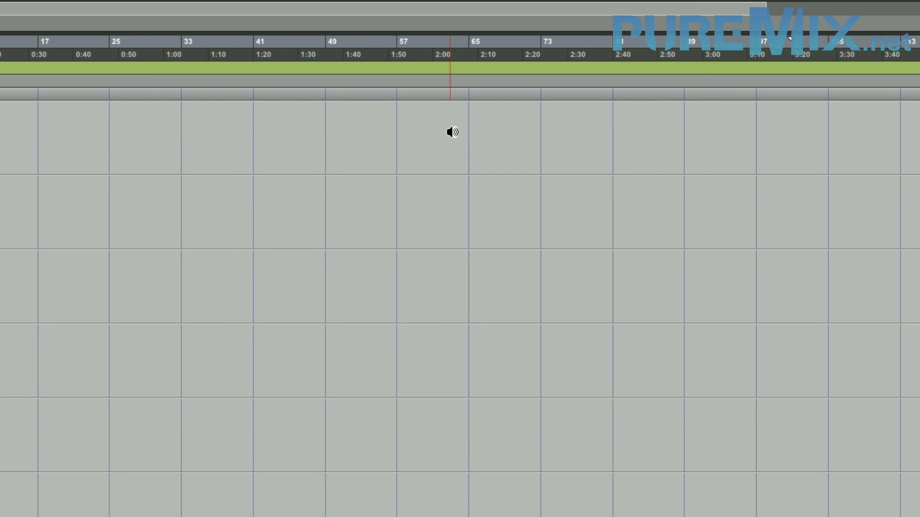
pyautogui.press('ctrl+alt+super+c')
pyautogui.press('ctrl+alt+super+c')
pyautogui.press('ctrl+alt+super+c')
pyautogui.press('ctrl+alt+super+c')
pyautogui.press('ctrl+alt+super+c')
pyautogui.press('ctrl+alt+super+c')
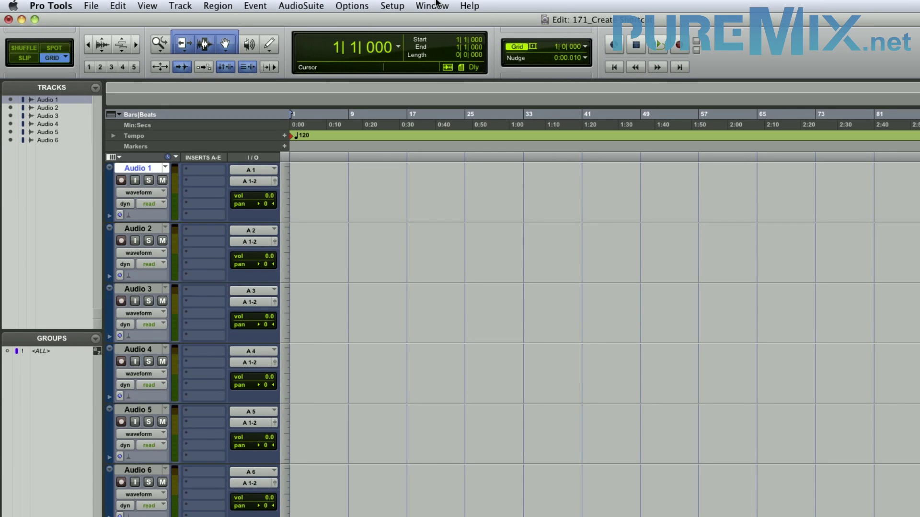
pyautogui.click(436, 4)
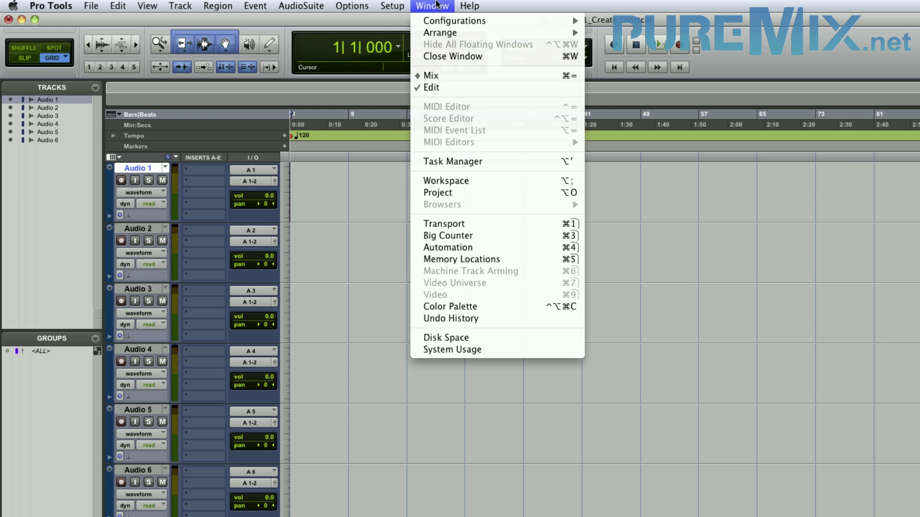
pyautogui.click(469, 350)
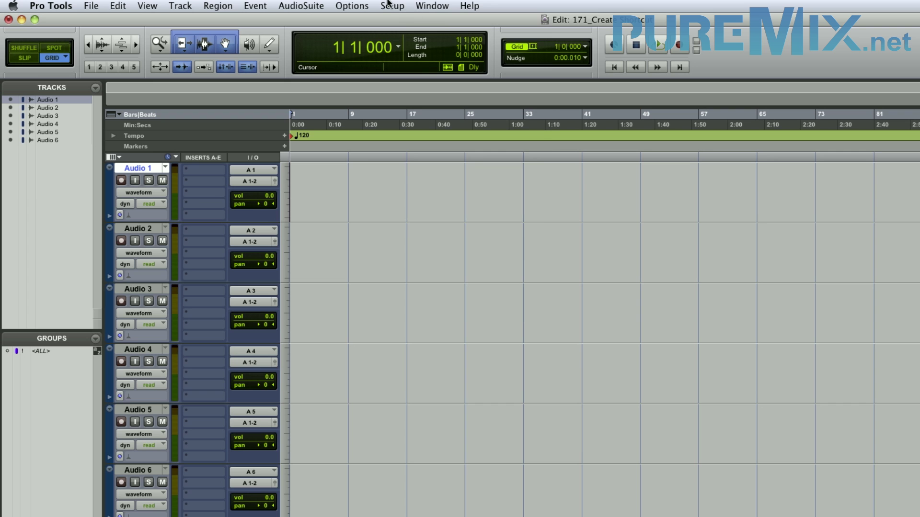
pyautogui.click(390, 5)
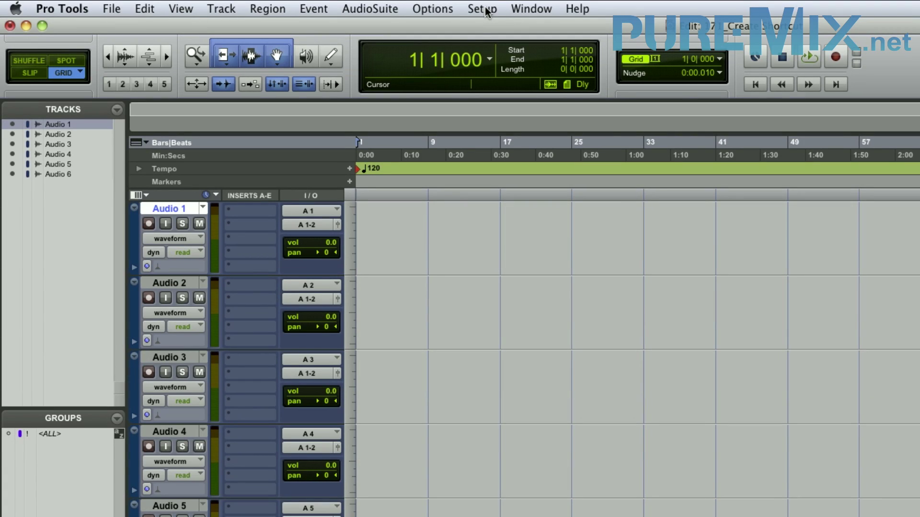
pyautogui.click(483, 9)
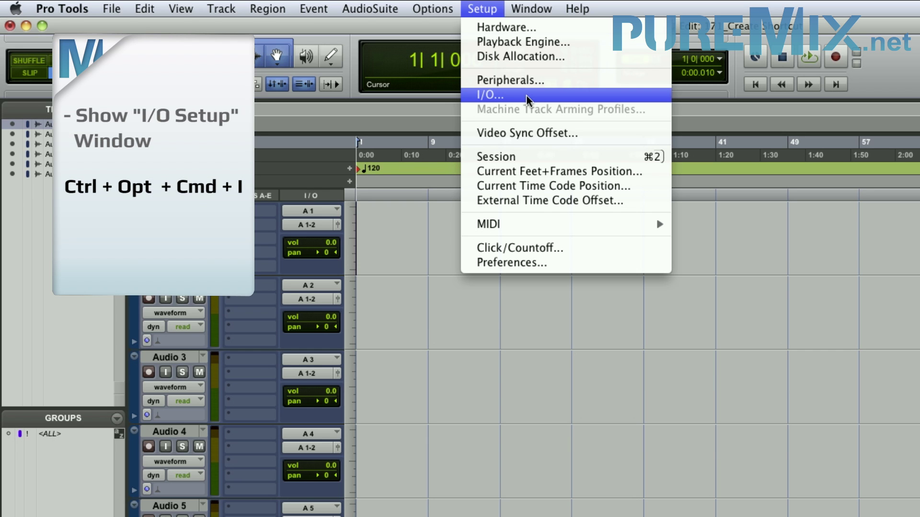
pyautogui.click(527, 96)
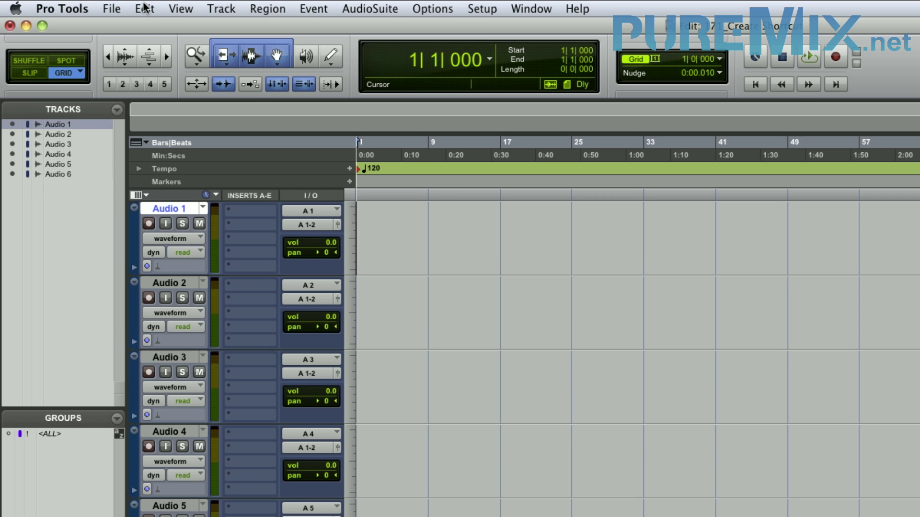
pyautogui.click(111, 9)
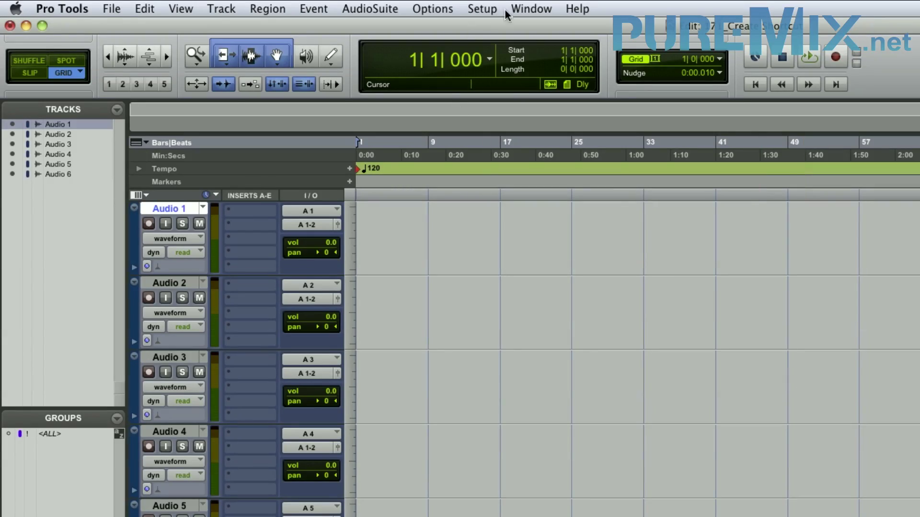
# Check the Window menu for Color Palette (Control-Option-Command-C) and System Usage (Control-Option-Command-S).
pyautogui.click(527, 8)
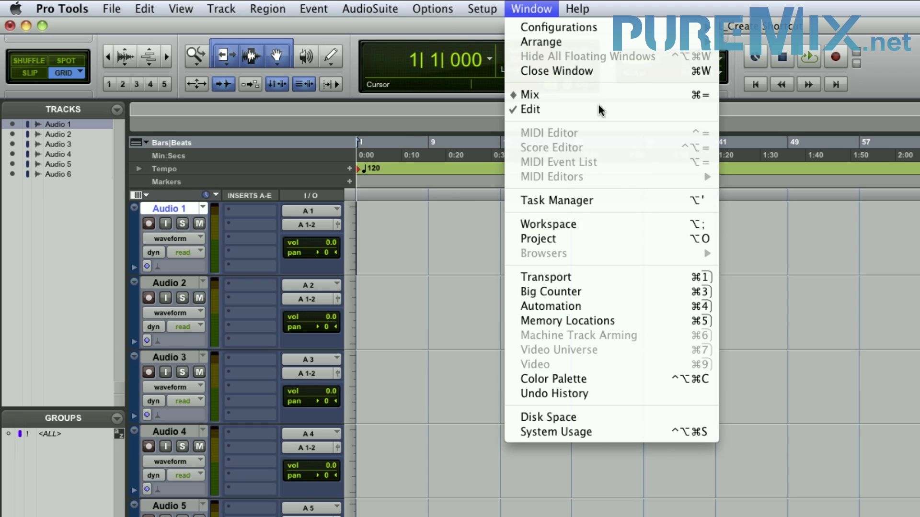
# Confirm I/O... shows Control-Option-Command-I in the Setup menu, then choose File > Save As.
pyautogui.moveTo(478, 4)
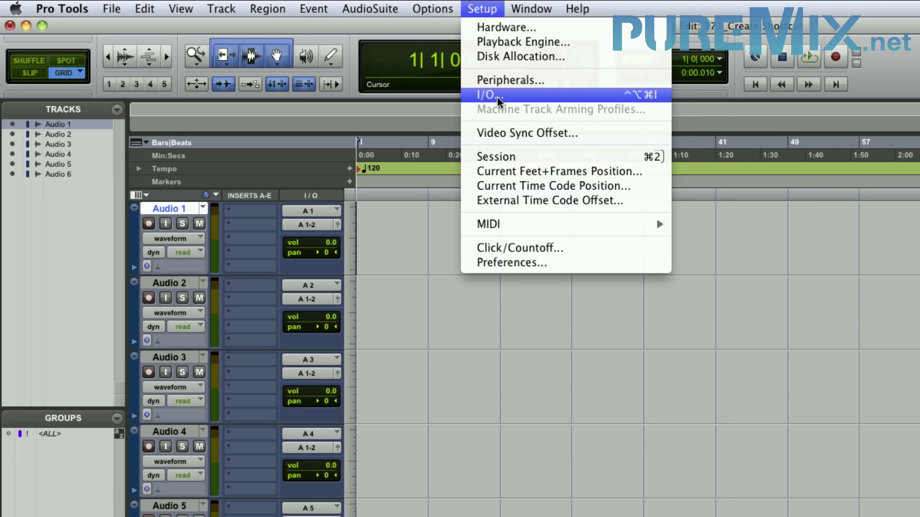
pyautogui.moveTo(107, 4)
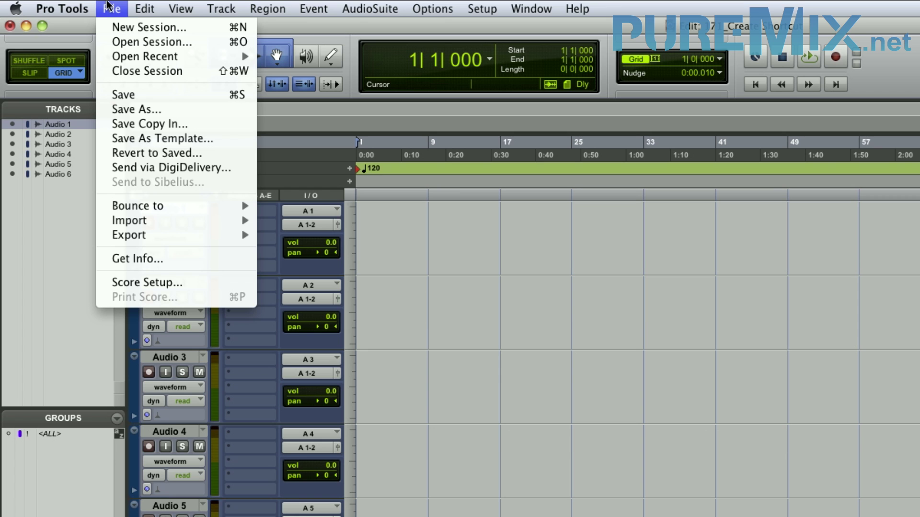
pyautogui.click(223, 110)
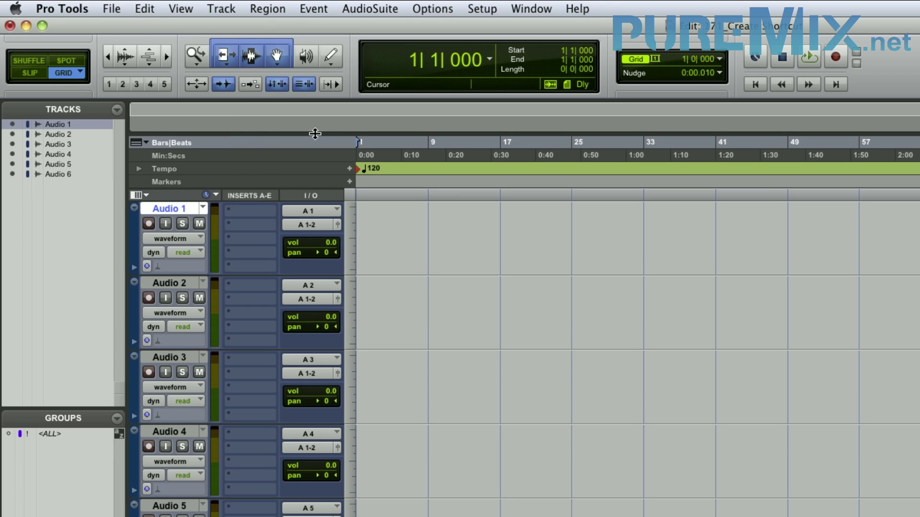